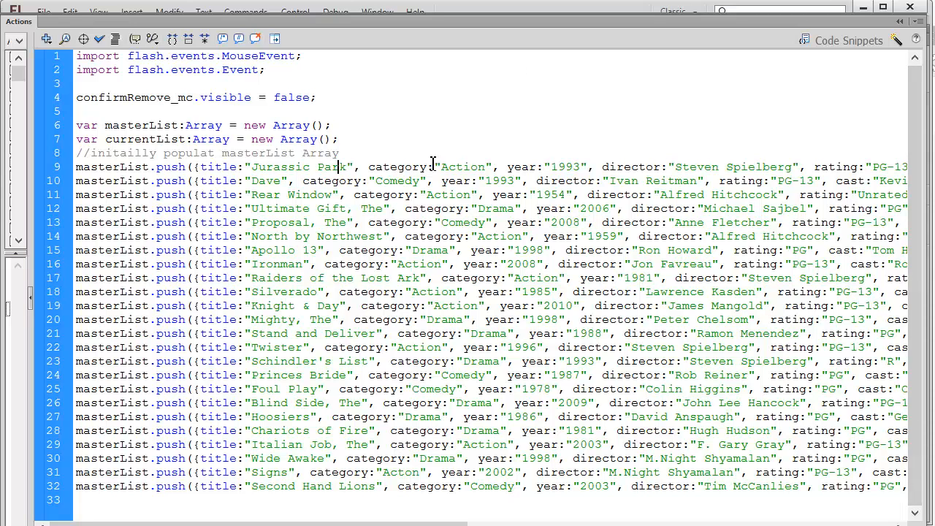
- Switch to the Excel workbook "Video collection AS3 code using excel.xlsx"
{"action": "left_click_drag", "start_coordinate": [258, 523], "coordinate": [284, 524]}
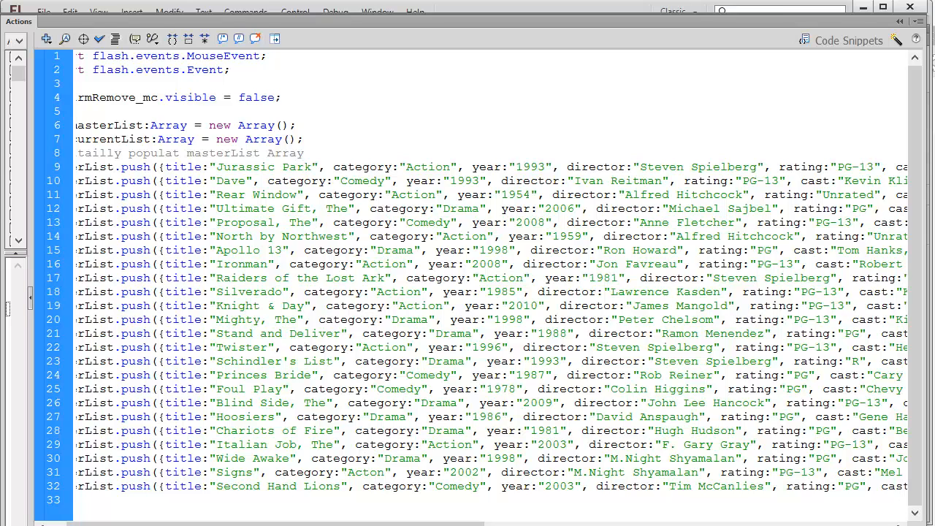
{"action": "mouse_move", "coordinate": [551, 525]}
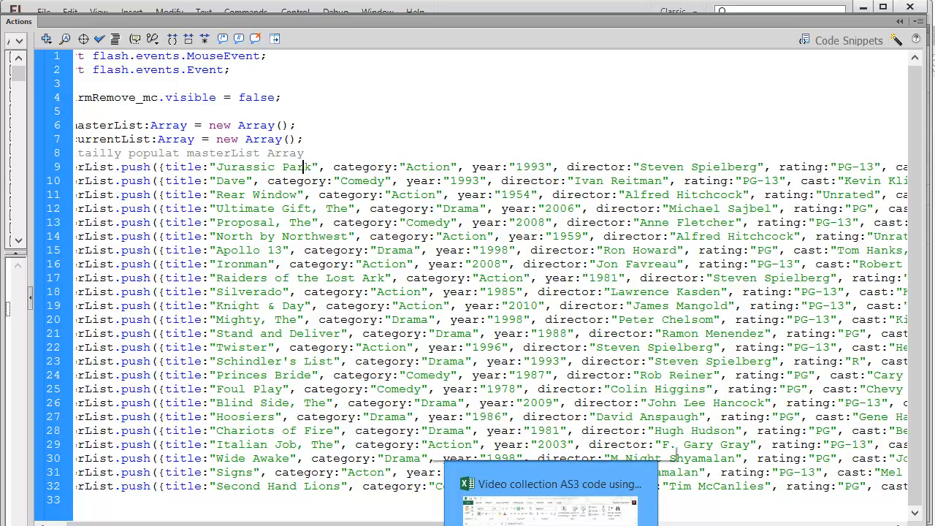
{"action": "left_click", "coordinate": [551, 511]}
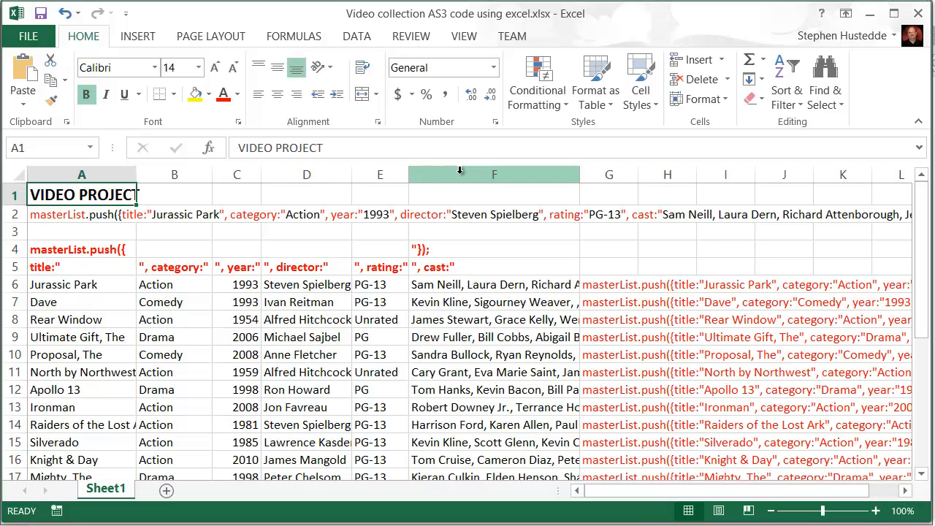
- Examine the title, category and year code fragments in row 5 and the opening masterList.push fragment in A4
{"action": "left_click", "coordinate": [56, 267]}
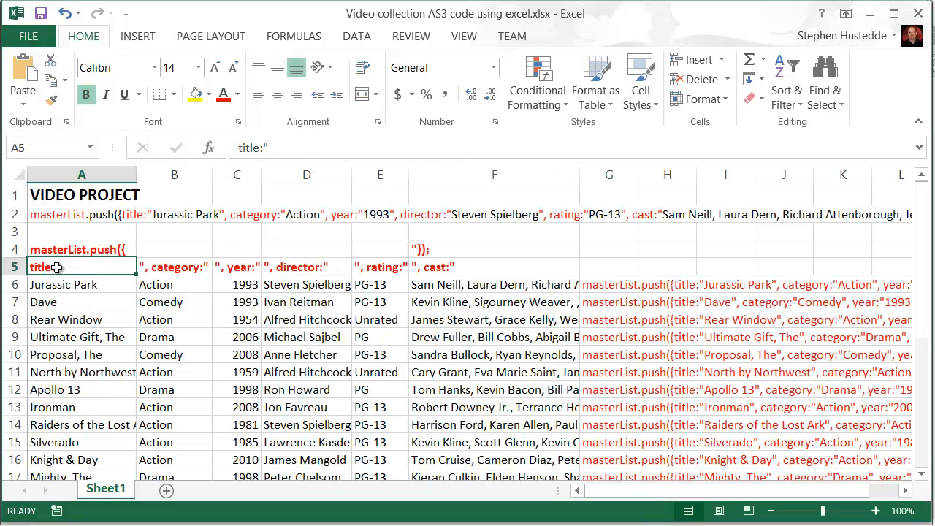
{"action": "left_click", "coordinate": [197, 267]}
{"action": "left_click", "coordinate": [240, 265]}
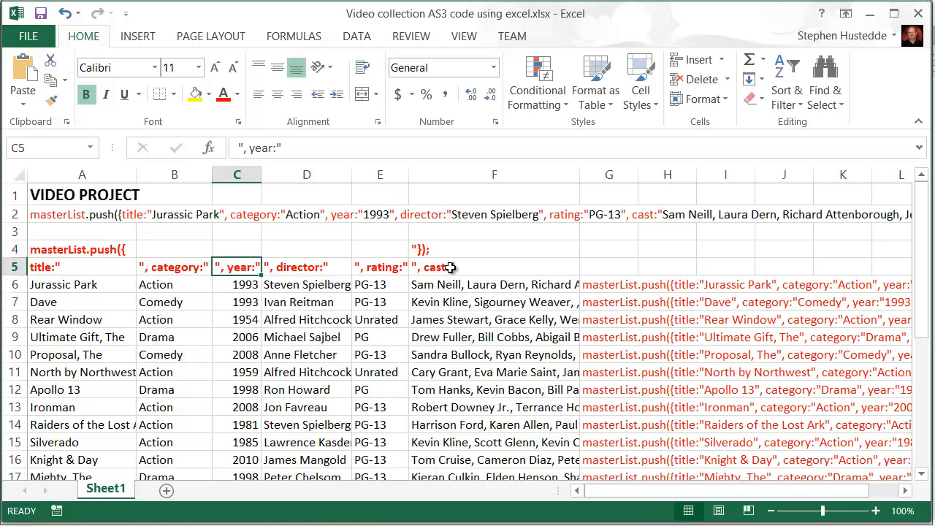
{"action": "left_click", "coordinate": [71, 250]}
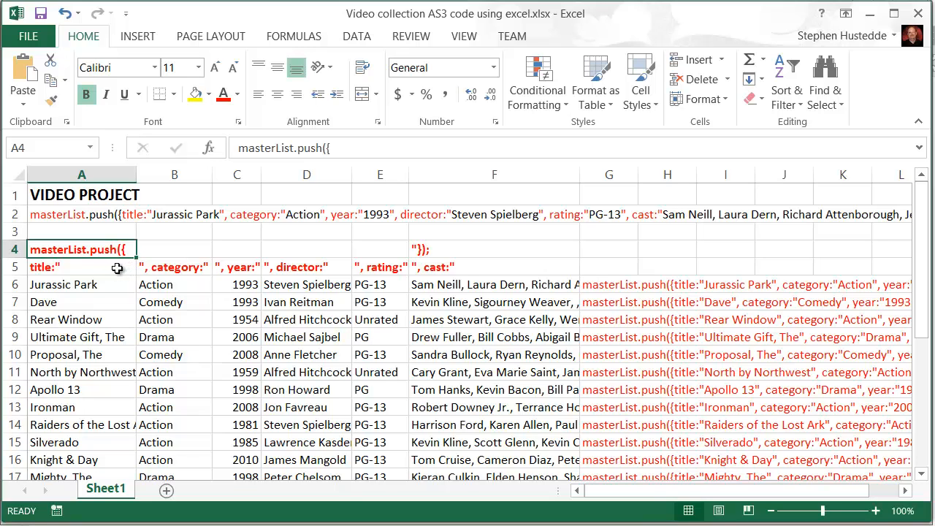
- Examine each row 5 code fragment with its row 6 value from title to cast, plus the closing fragment in F4
{"action": "left_click", "coordinate": [65, 270]}
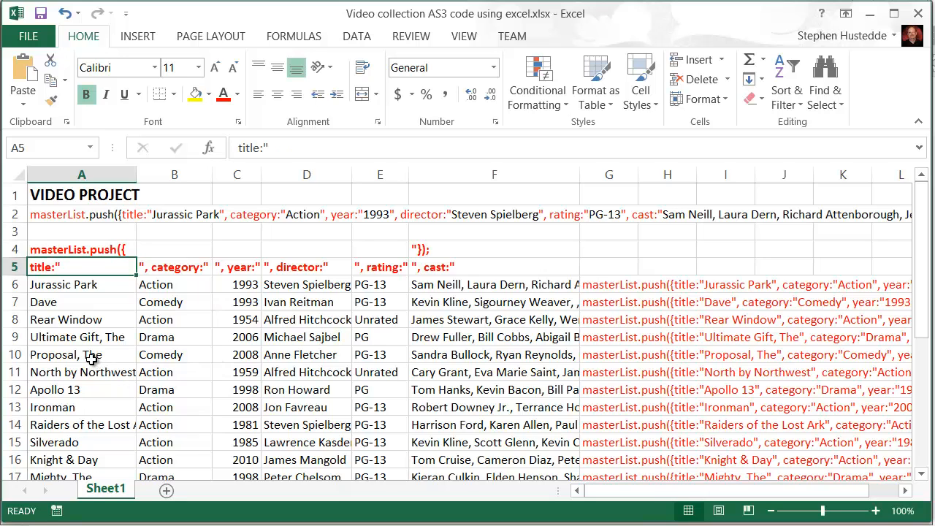
{"action": "left_click", "coordinate": [68, 286]}
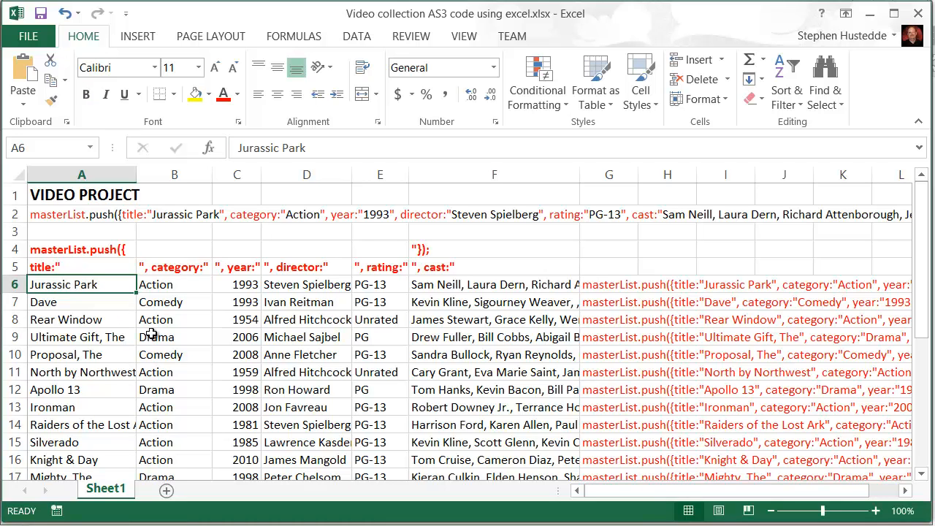
{"action": "left_click", "coordinate": [170, 267]}
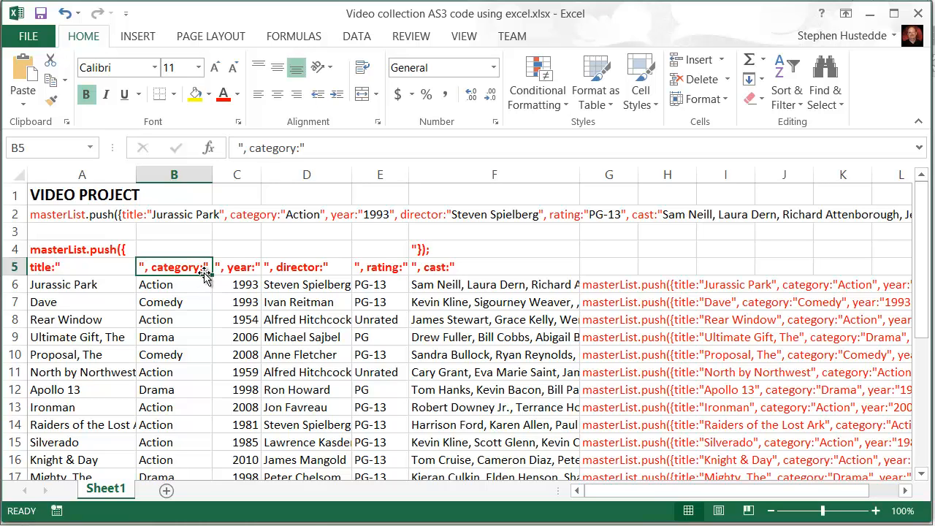
{"action": "left_click", "coordinate": [182, 285]}
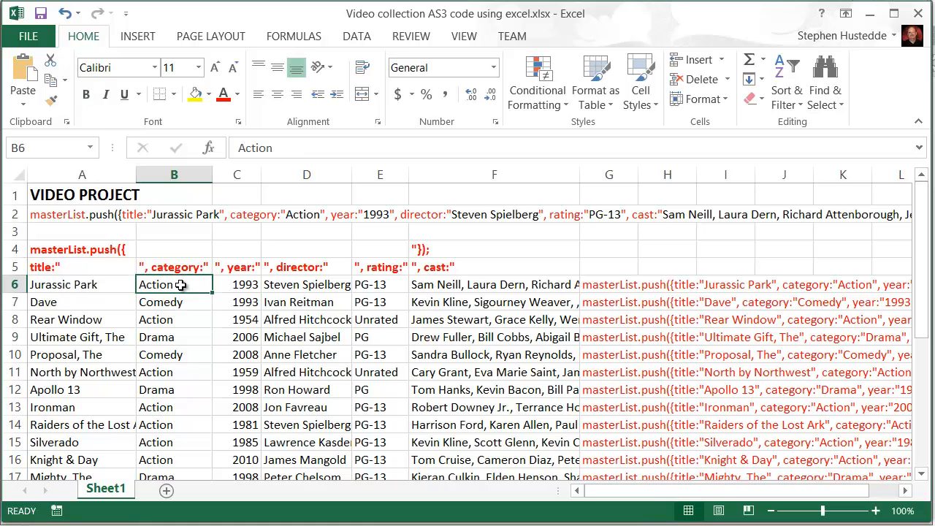
{"action": "left_click", "coordinate": [240, 266]}
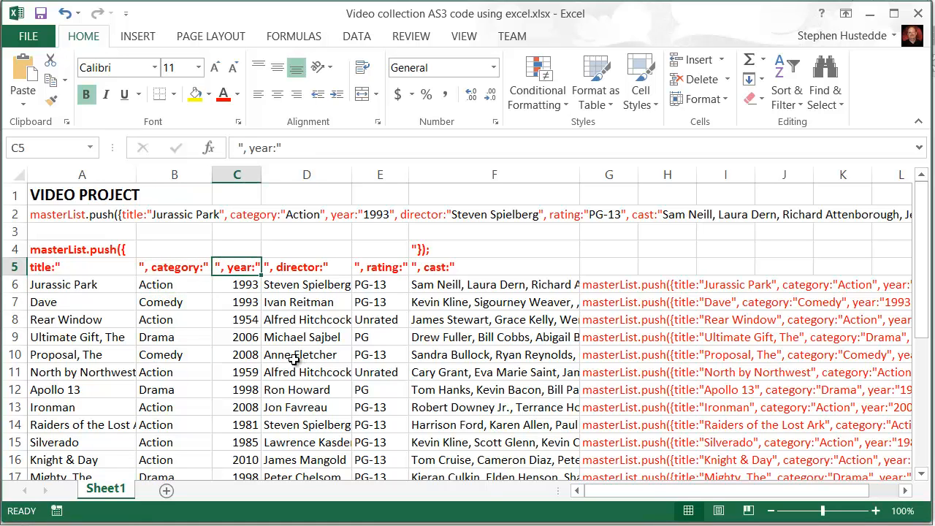
{"action": "left_click", "coordinate": [252, 285]}
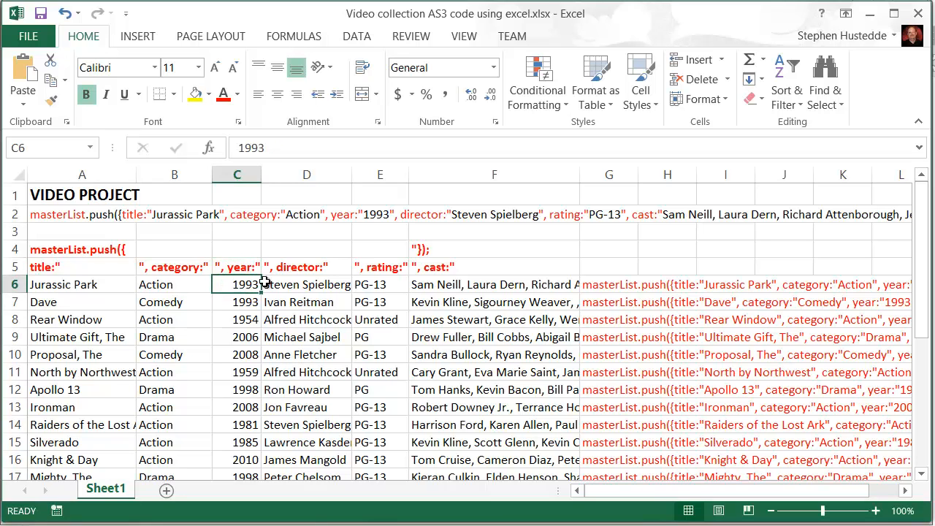
{"action": "left_click", "coordinate": [293, 269]}
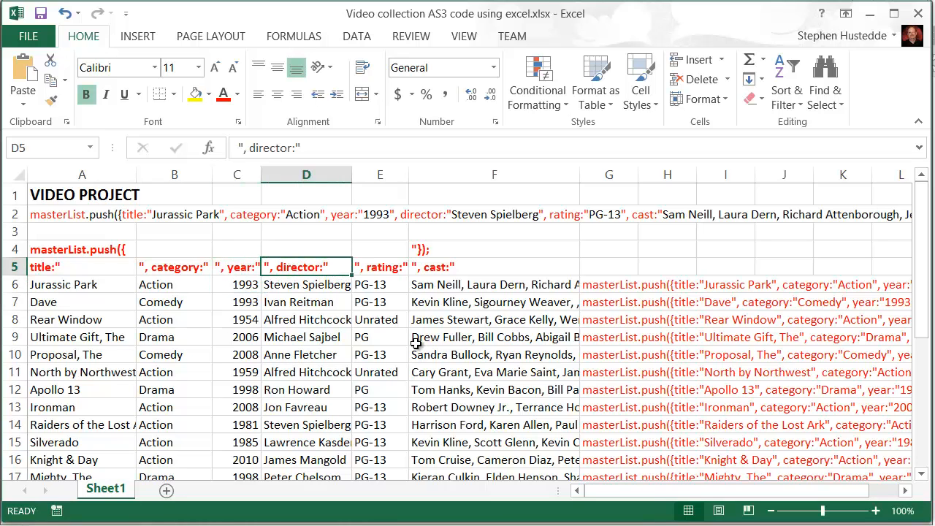
{"action": "key", "text": "ctrl+c"}
{"action": "left_click", "coordinate": [335, 285]}
{"action": "left_click", "coordinate": [376, 268]}
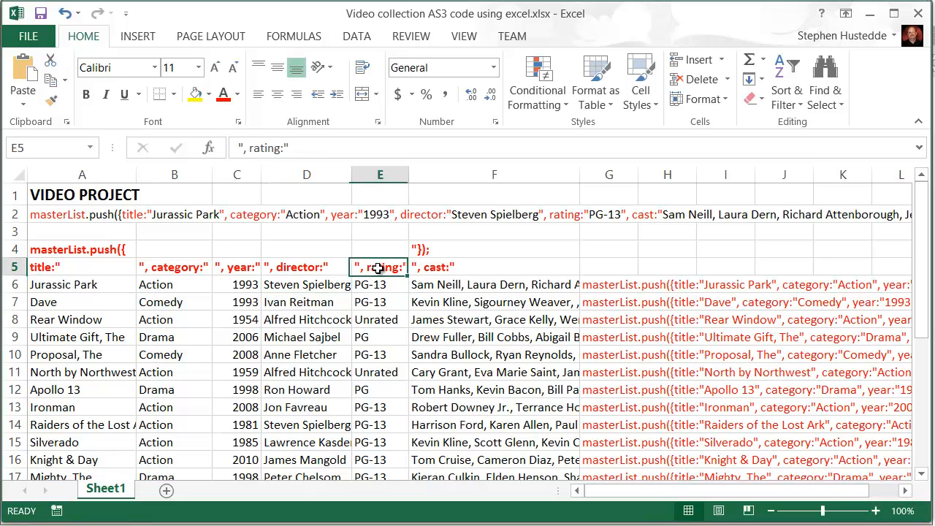
{"action": "left_click", "coordinate": [381, 285]}
{"action": "left_click", "coordinate": [436, 267]}
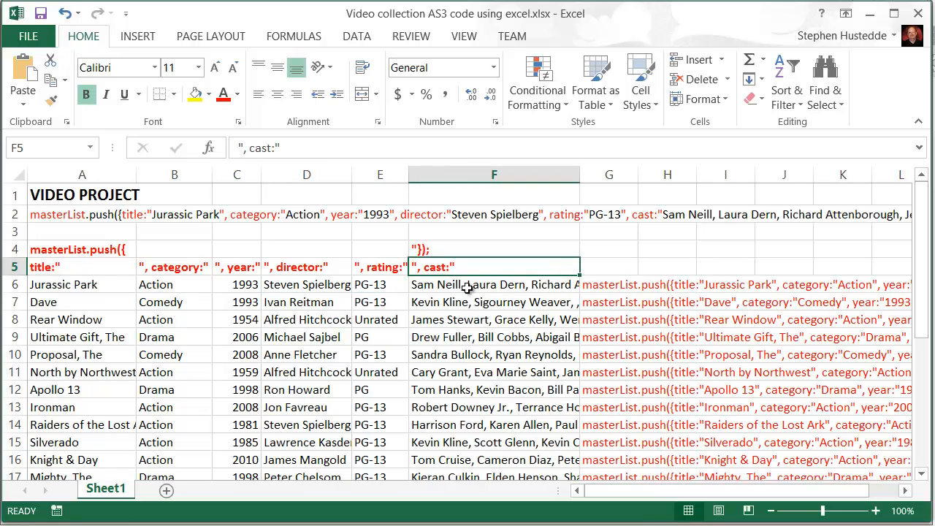
{"action": "left_click", "coordinate": [467, 286]}
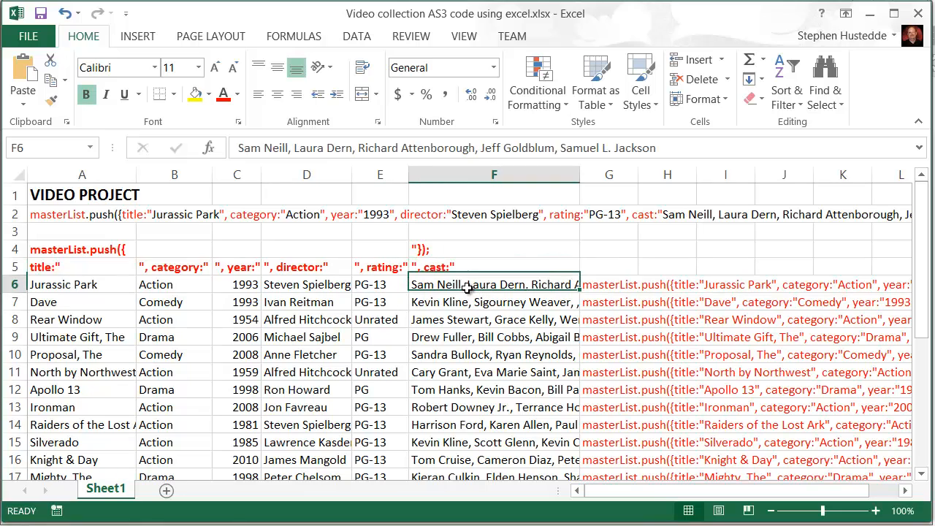
{"action": "left_click", "coordinate": [435, 251]}
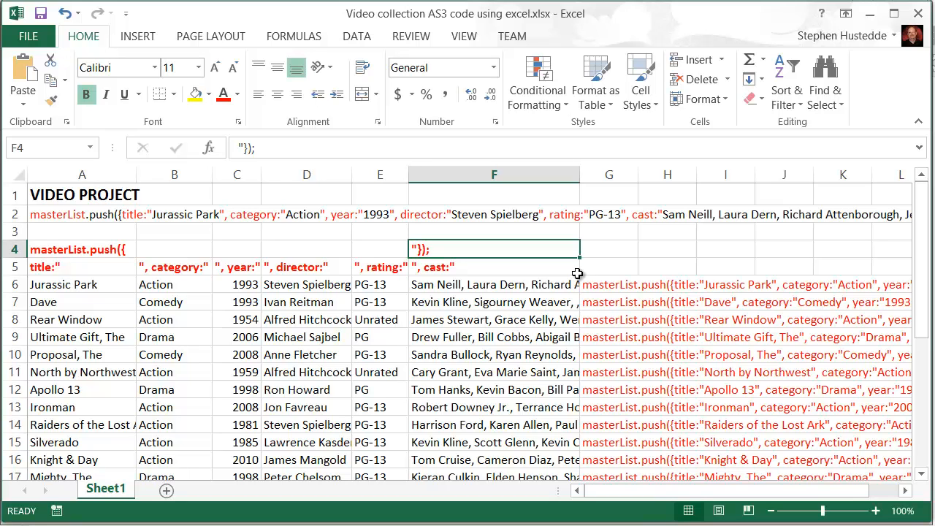
- Examine the concatenation formula in G6, its A4 reference and the full code line it builds
{"action": "left_click", "coordinate": [616, 284]}
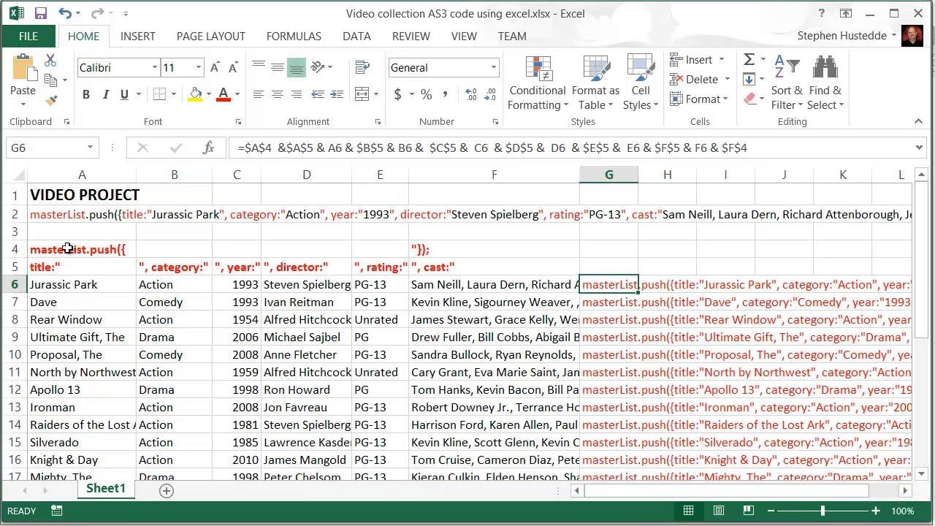
{"action": "left_click", "coordinate": [41, 249]}
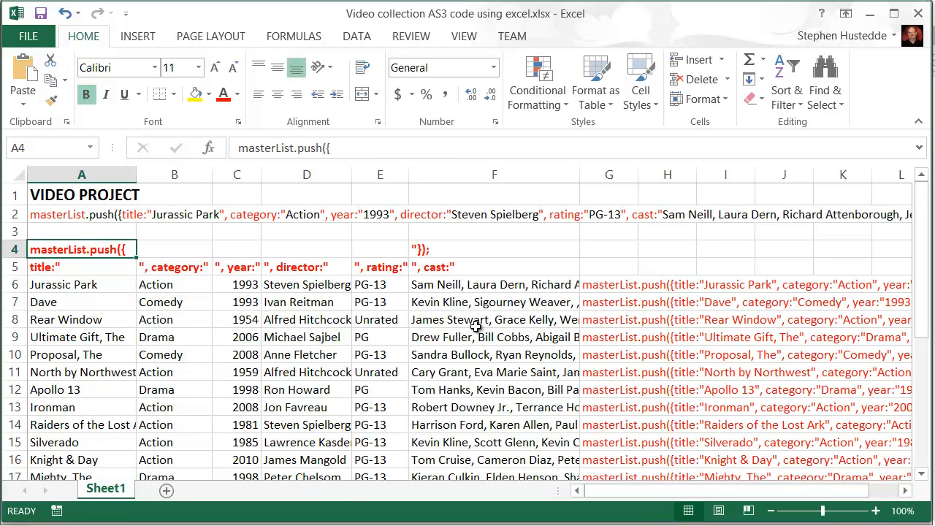
{"action": "left_click", "coordinate": [606, 286]}
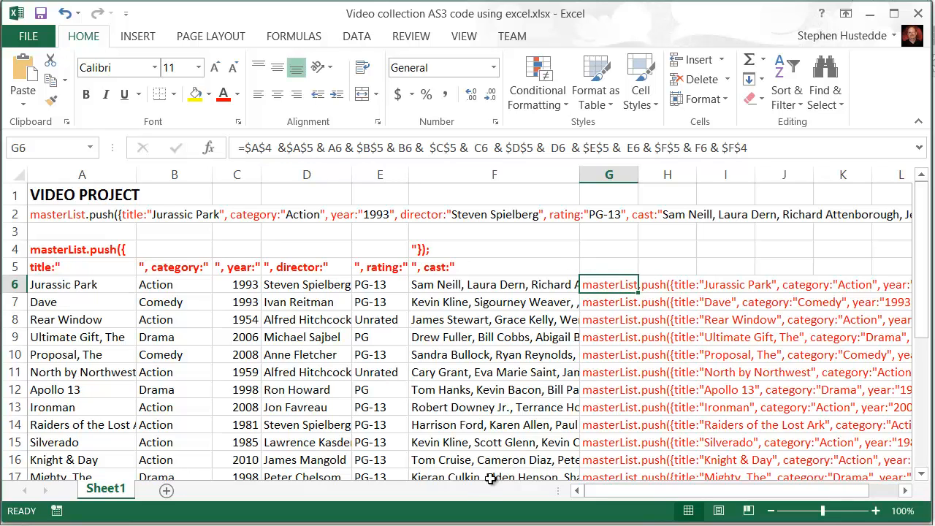
{"action": "left_click_drag", "start_coordinate": [640, 497], "coordinate": [904, 495]}
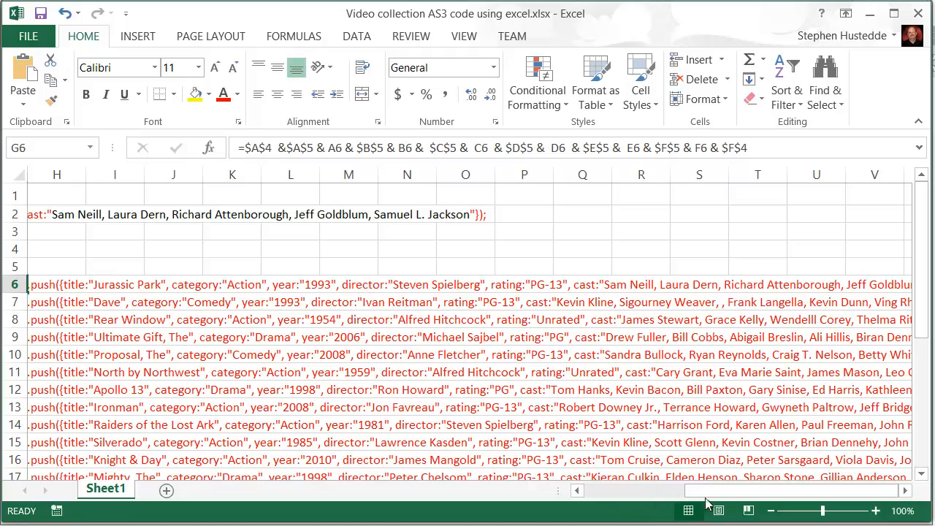
{"action": "left_click_drag", "start_coordinate": [792, 494], "coordinate": [716, 503]}
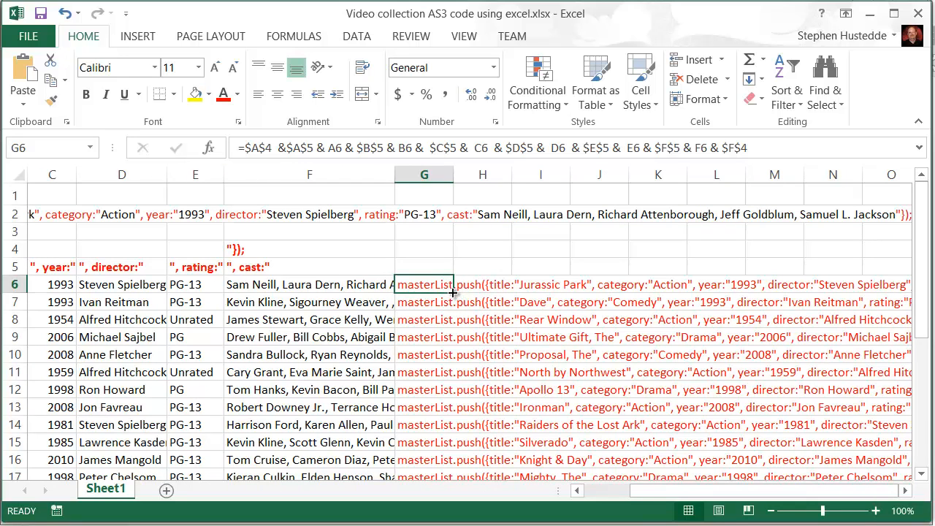
- Fill the concatenation formula from G6 down through G29
{"action": "mouse_move", "coordinate": [453, 293]}
{"action": "left_mouse_down"}
{"action": "mouse_move", "coordinate": [437, 523]}
{"action": "mouse_move", "coordinate": [453, 459]}
{"action": "left_mouse_up"}
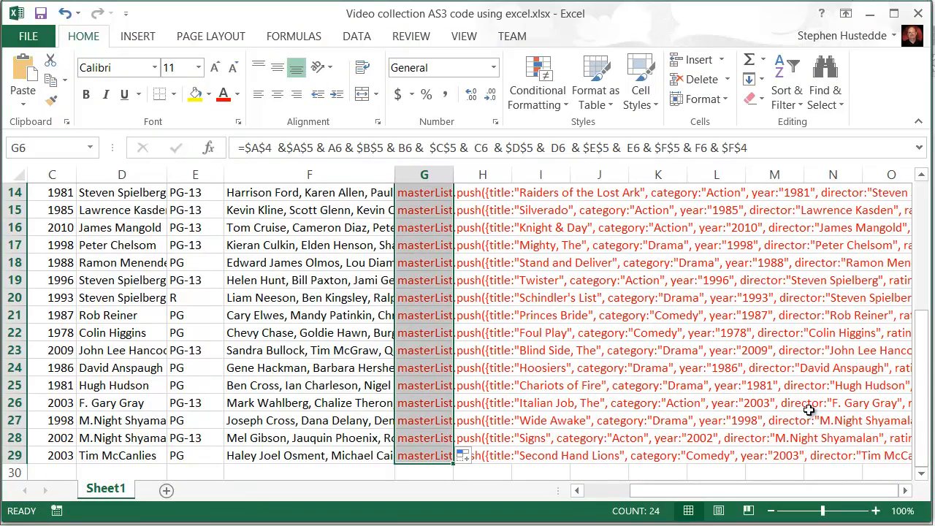
{"action": "scroll", "coordinate": [922, 254], "scroll_direction": "up", "scroll_amount": 5}
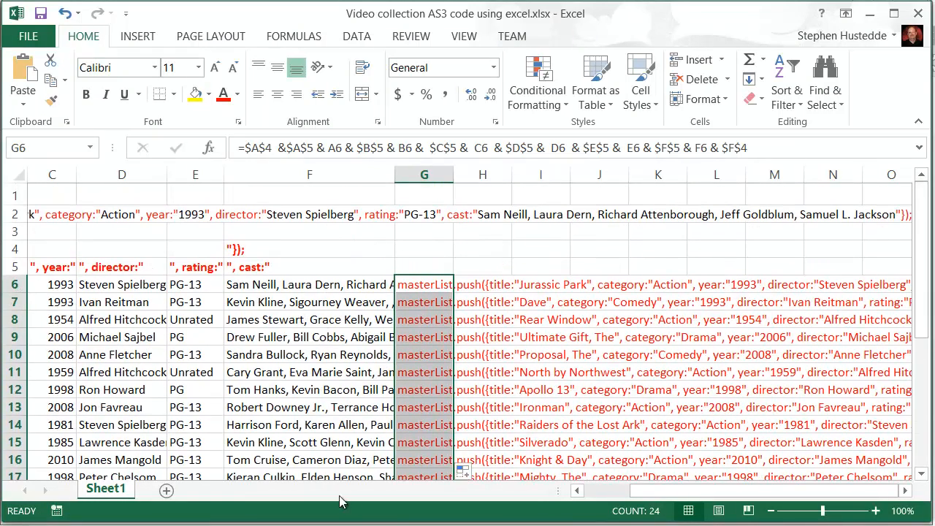
{"action": "left_click_drag", "start_coordinate": [656, 494], "coordinate": [576, 497]}
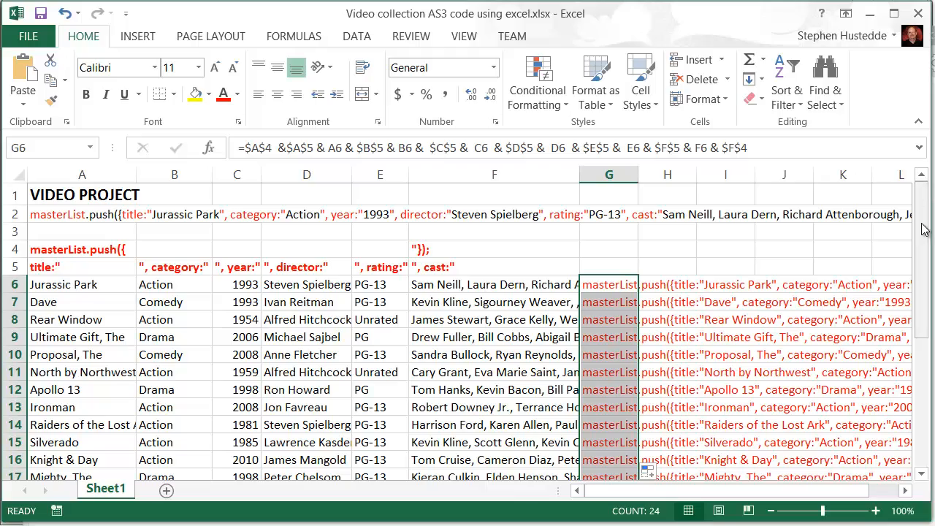
- Copy the generated masterList.push lines in G6:G29
{"action": "left_click_drag", "start_coordinate": [927, 231], "coordinate": [929, 288]}
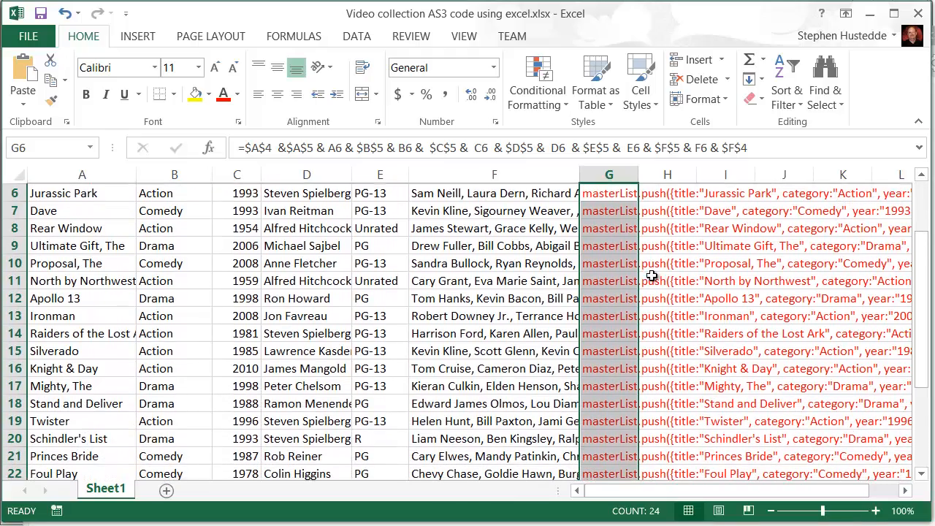
{"action": "left_click", "coordinate": [606, 196]}
{"action": "left_click_drag", "start_coordinate": [608, 198], "coordinate": [619, 438]}
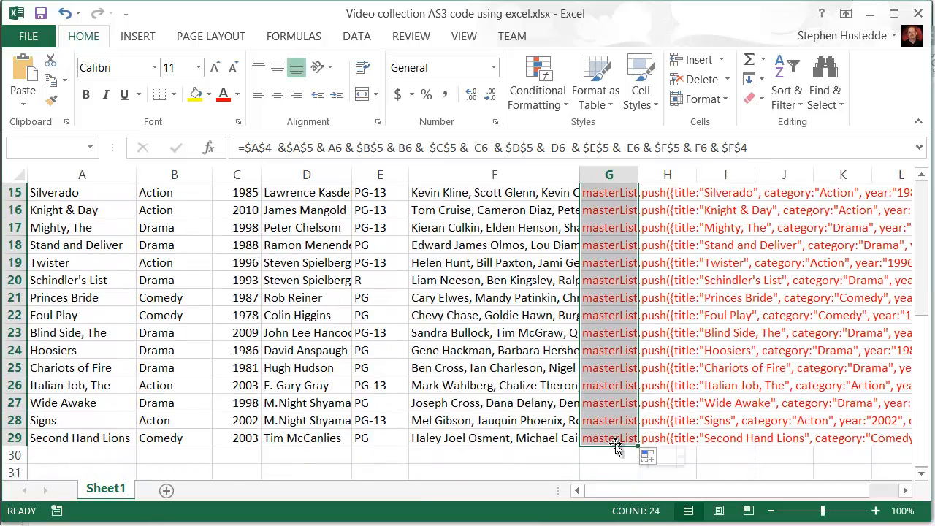
{"action": "right_click", "coordinate": [603, 390]}
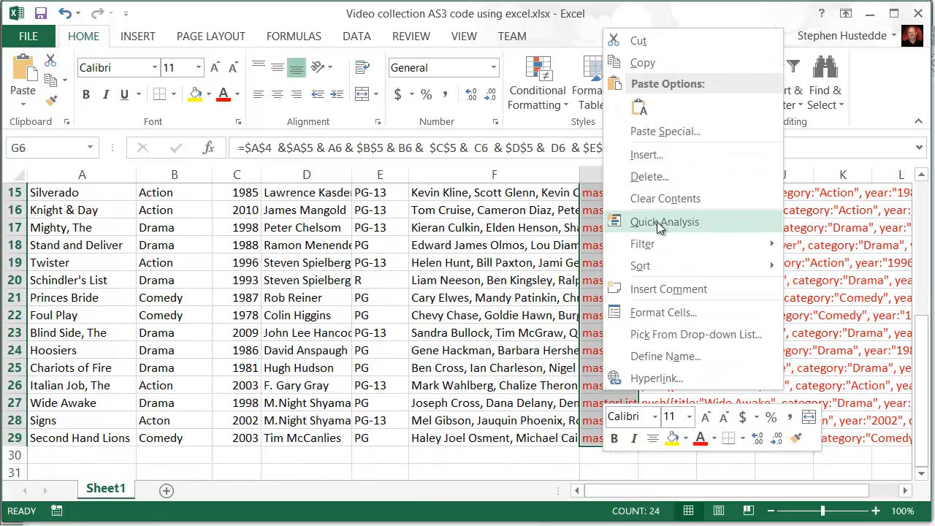
{"action": "left_click", "coordinate": [644, 62]}
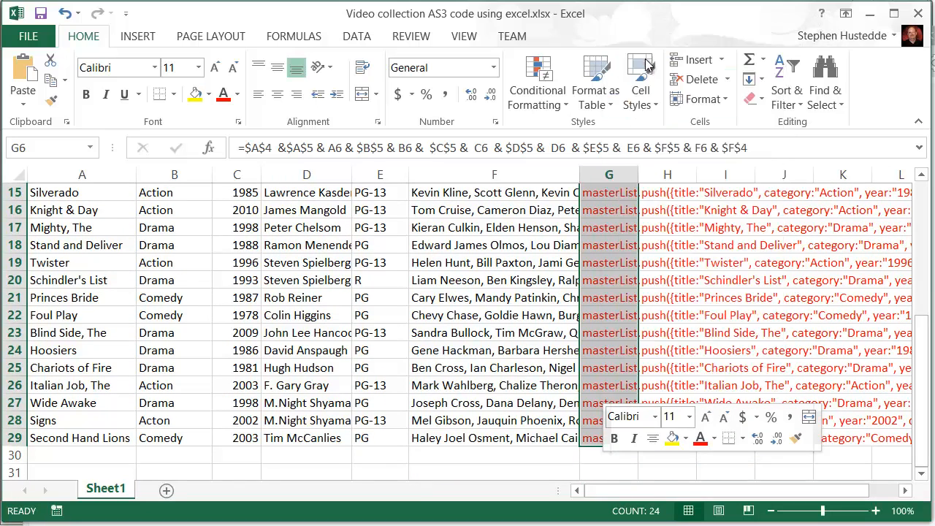
{"action": "scroll", "coordinate": [467, 329], "scroll_direction": "up", "scroll_amount": 5}
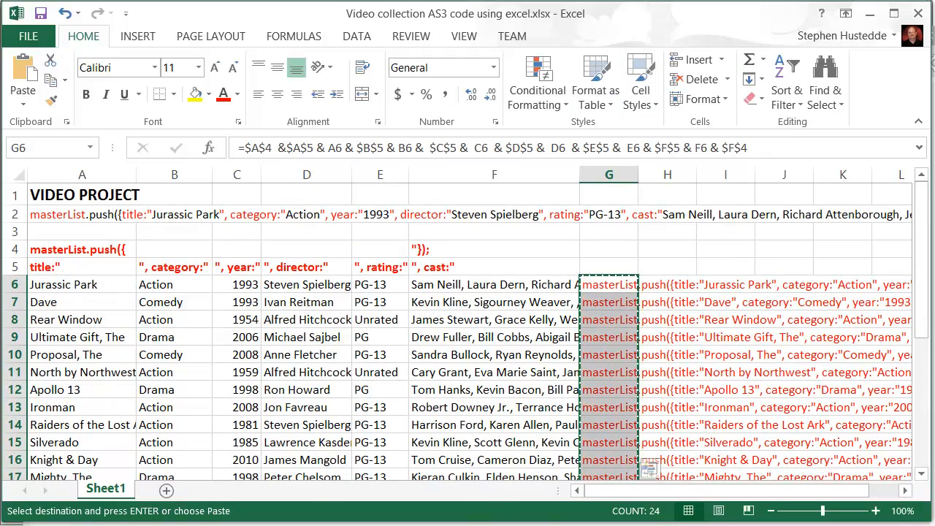
- Switch to Flash and paste the copied masterList.push lines into the actions script of frame 3 on Layer 1
{"action": "key", "text": "alt+Tab"}
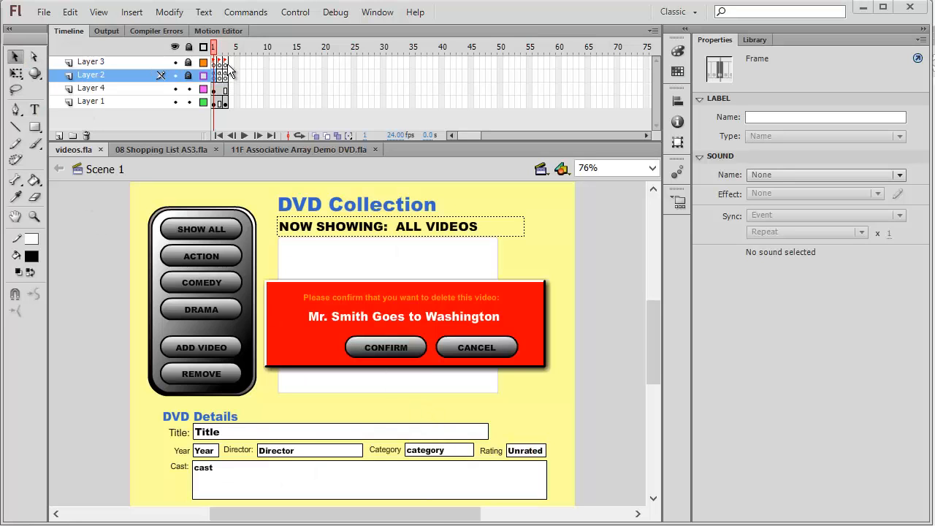
{"action": "left_click", "coordinate": [225, 103]}
{"action": "right_click", "coordinate": [225, 106]}
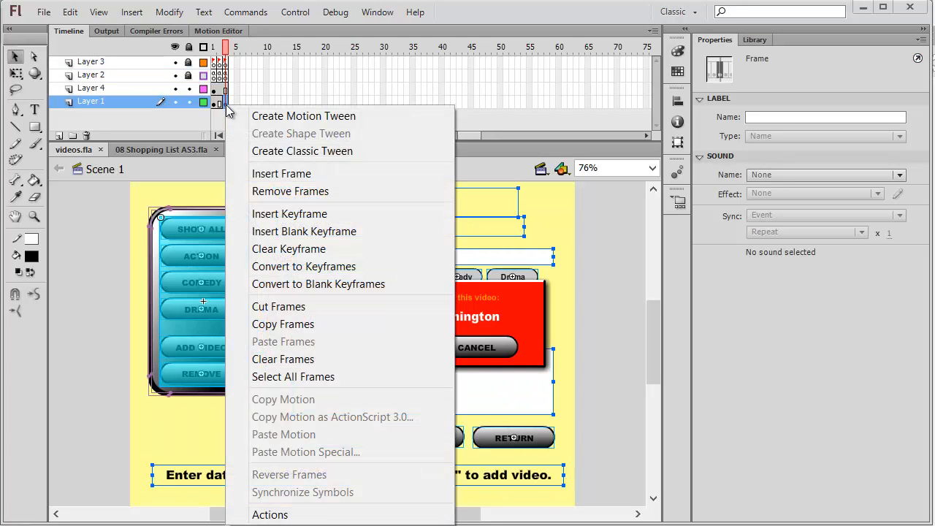
{"action": "left_click", "coordinate": [270, 512]}
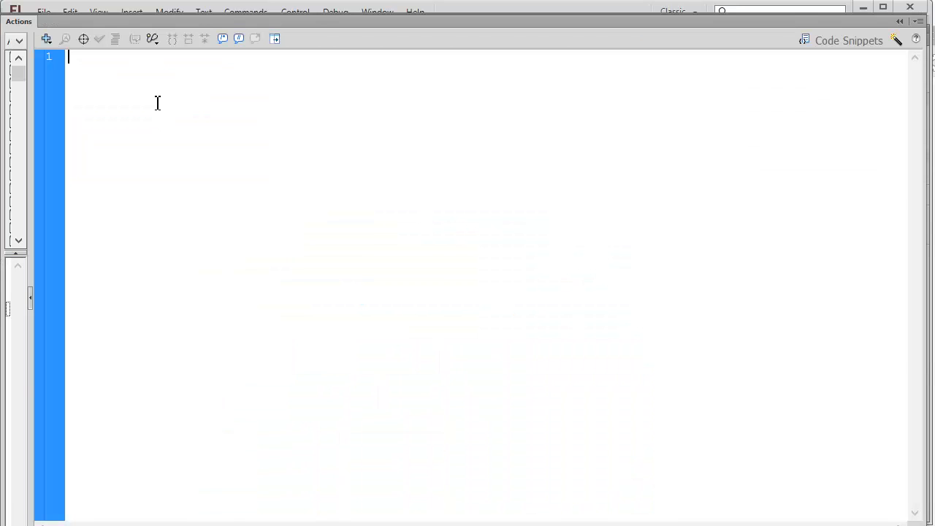
{"action": "key", "text": "ctrl+v"}
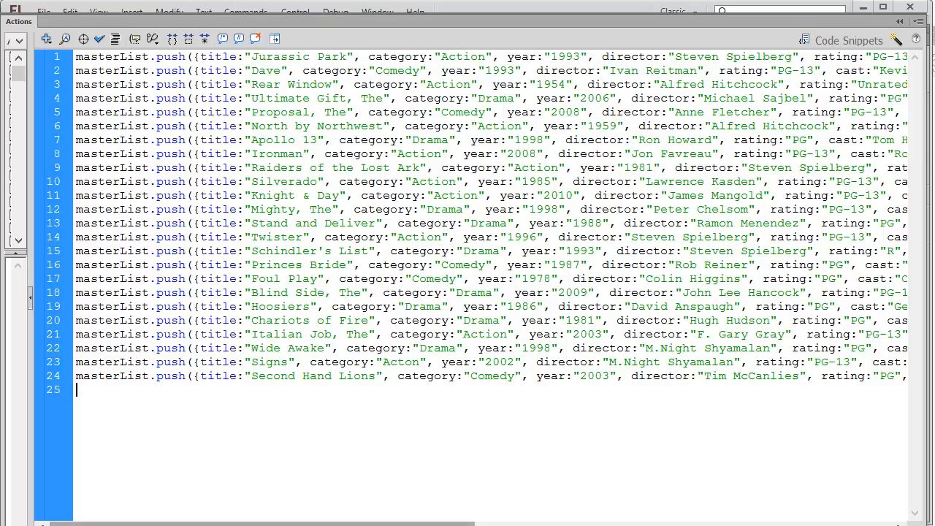
{"action": "mouse_move", "coordinate": [407, 523]}
{"action": "left_mouse_down"}
{"action": "mouse_move", "coordinate": [638, 524]}
{"action": "mouse_move", "coordinate": [402, 523]}
{"action": "left_mouse_up"}
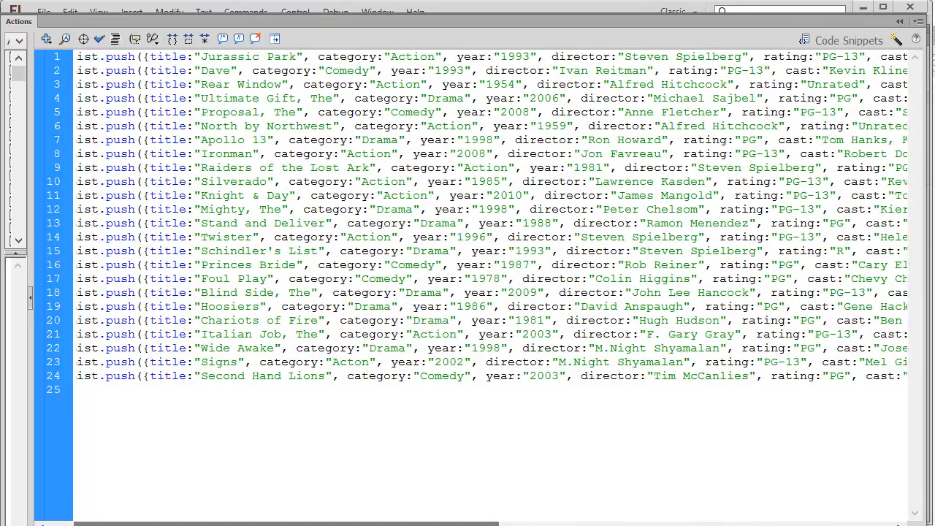
- Switch to Excel and enter PG- as a rating in E30 below the last movie, removing the autocompleted 13
{"action": "left_click", "coordinate": [466, 12]}
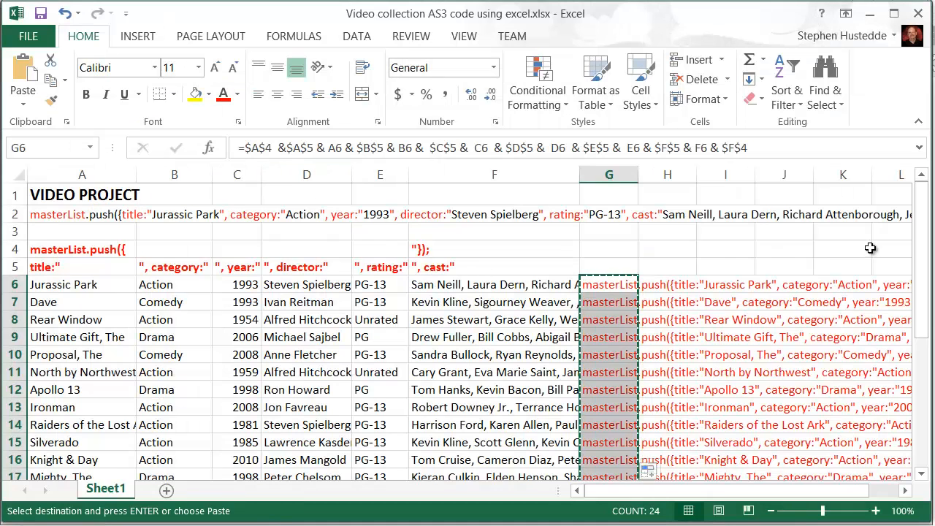
{"action": "left_click_drag", "start_coordinate": [922, 183], "coordinate": [925, 334]}
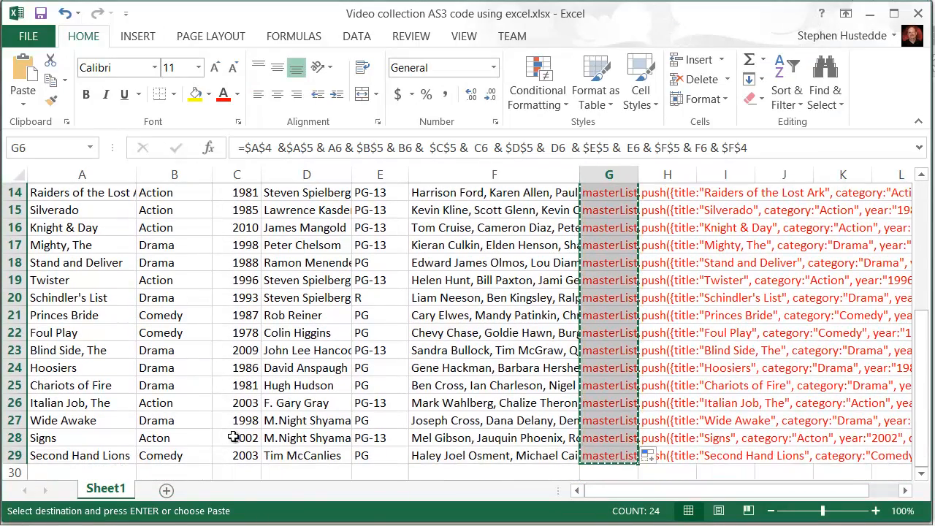
{"action": "left_click", "coordinate": [386, 474]}
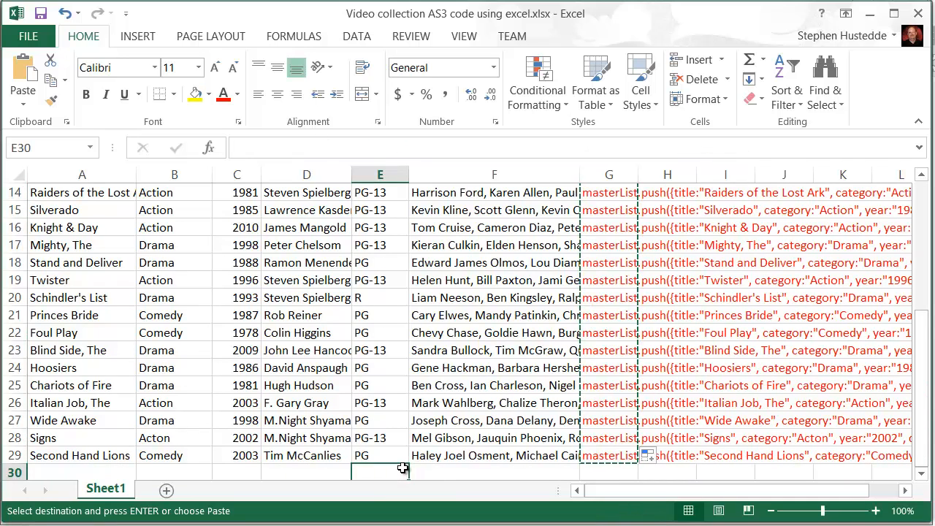
{"action": "type", "text": "PG"}
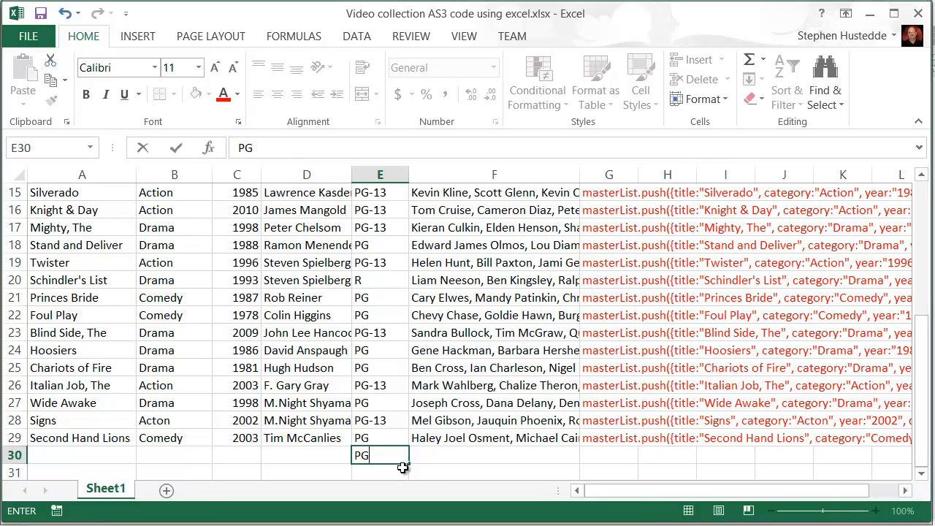
{"action": "type", "text": "-"}
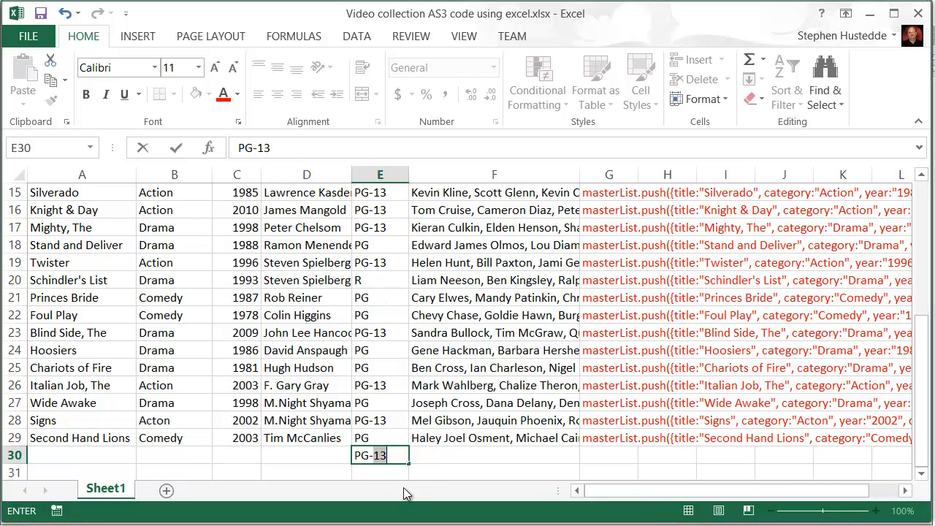
{"action": "key", "text": "BackSpace"}
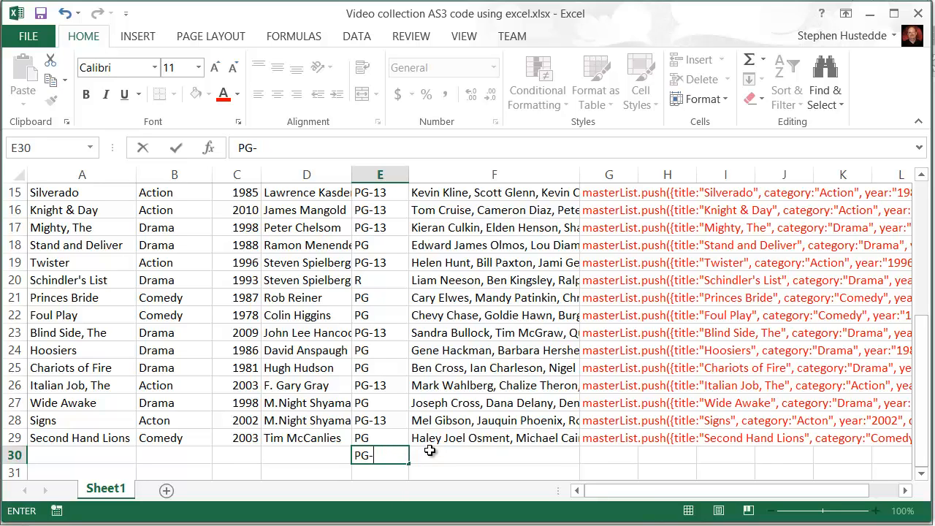